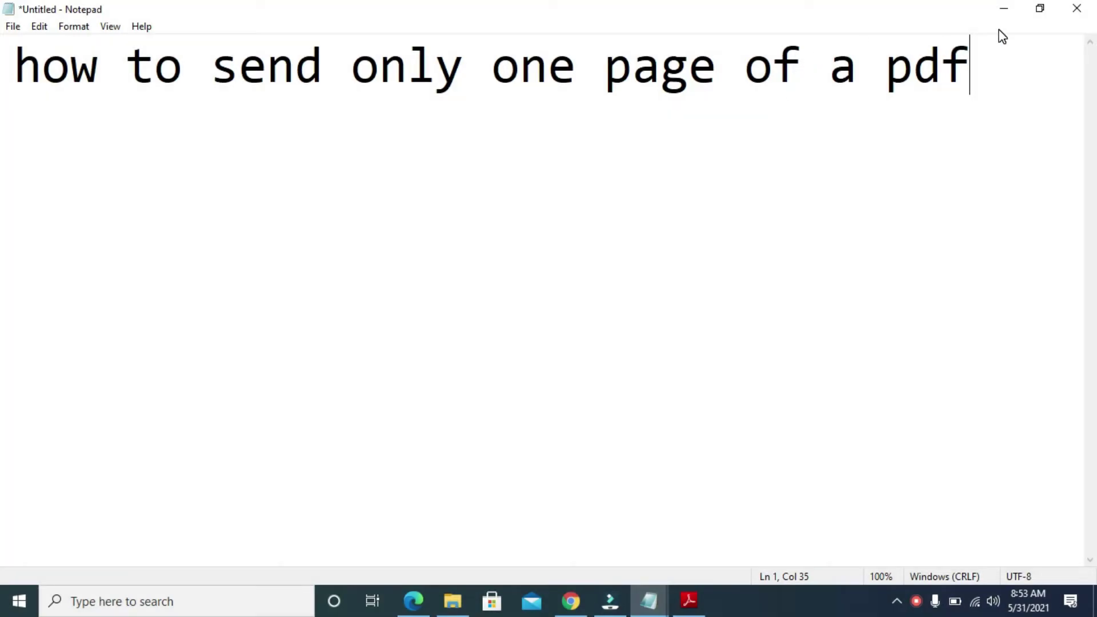
Step: Minimize Notepad with Win+D so the desktop with the world map PDF shows
key(super+d)
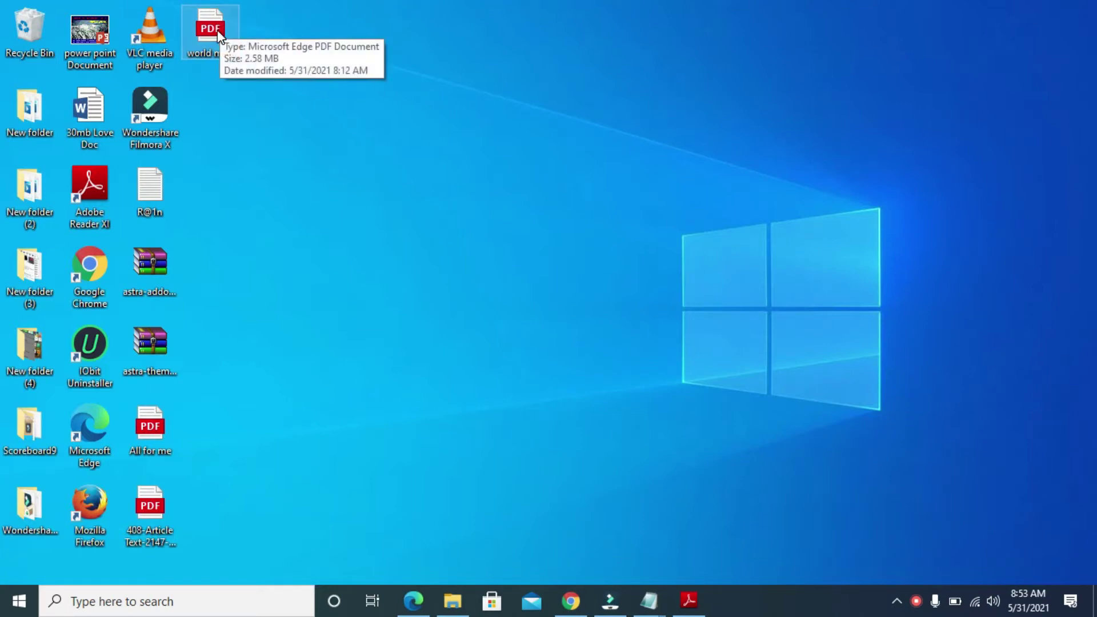
click(693, 599)
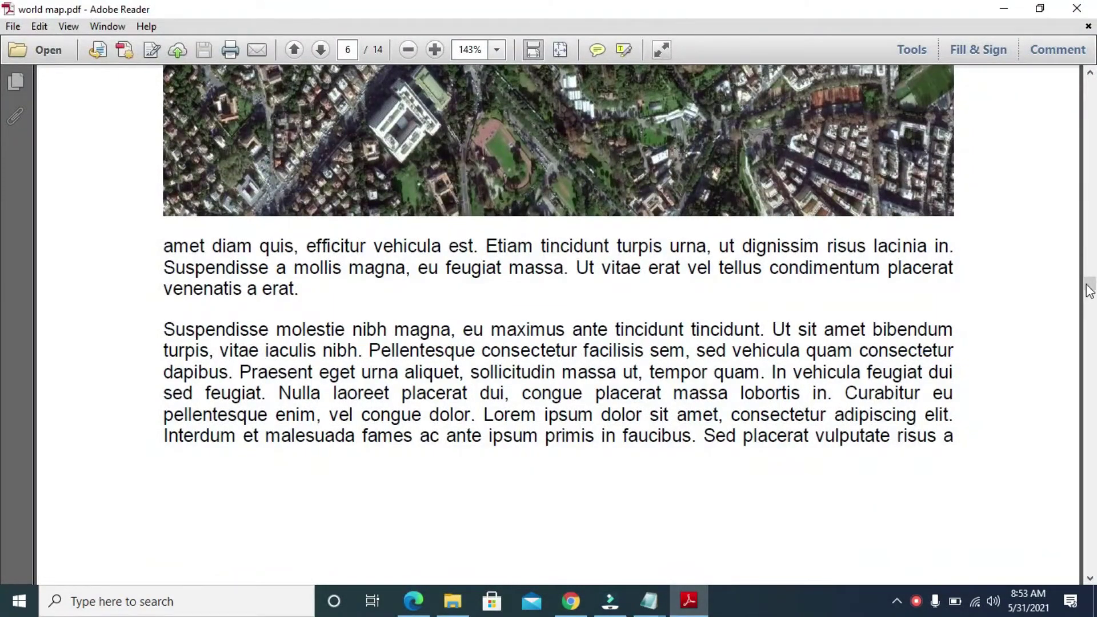
drag(1089, 283, 1073, 54)
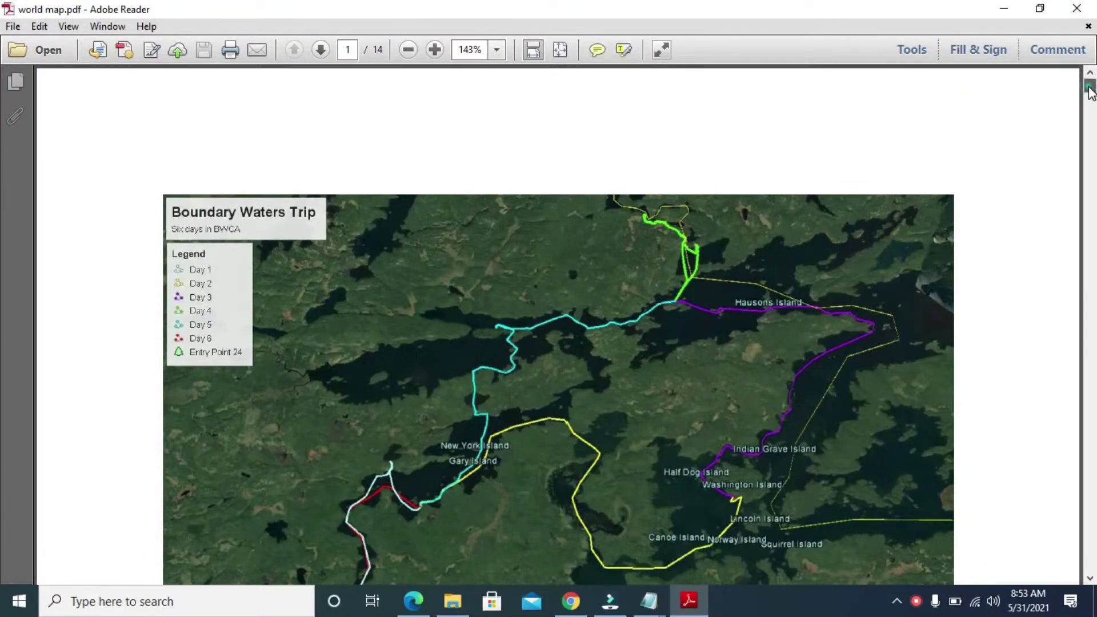
drag(1090, 92, 1090, 108)
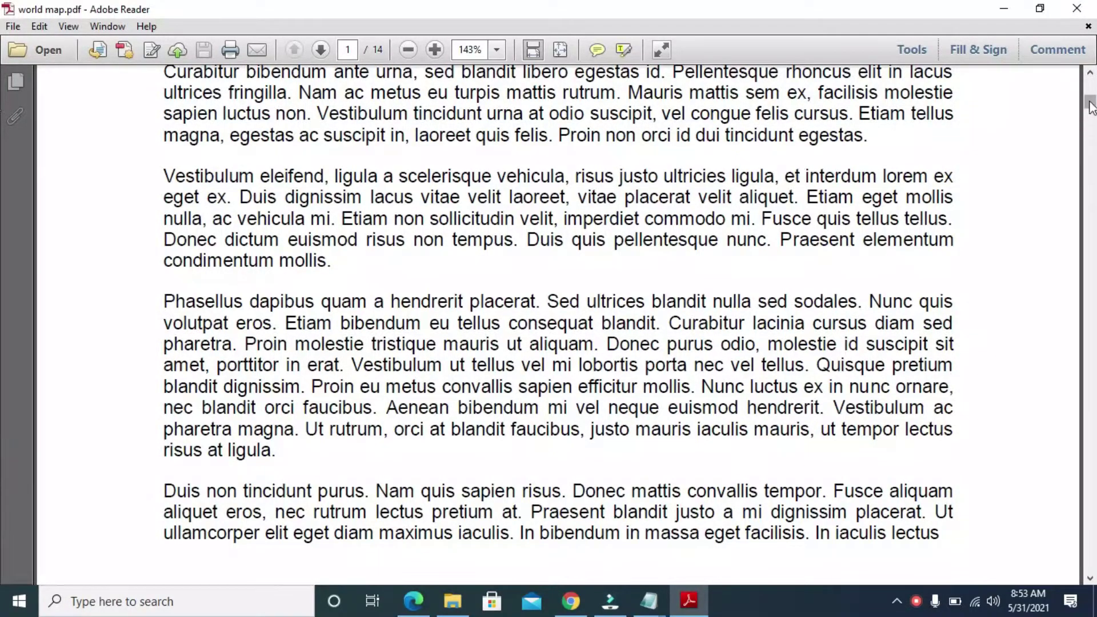
drag(1090, 103, 1088, 268)
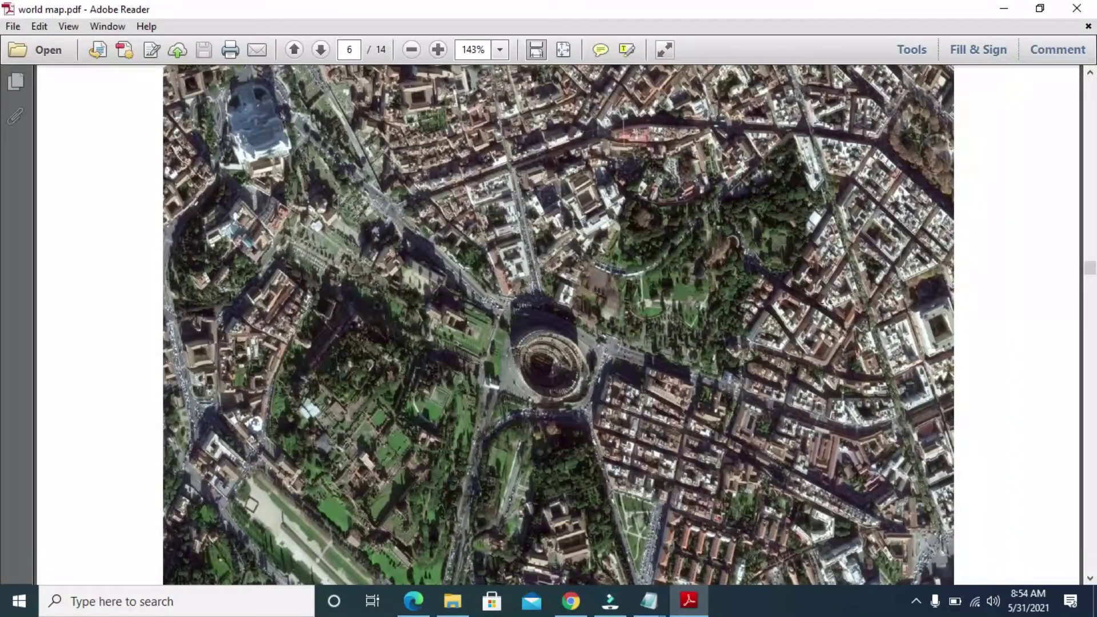
mouse_move(1089, 267)
mouse_down()
mouse_move(1088, 291)
mouse_move(1089, 278)
mouse_up()
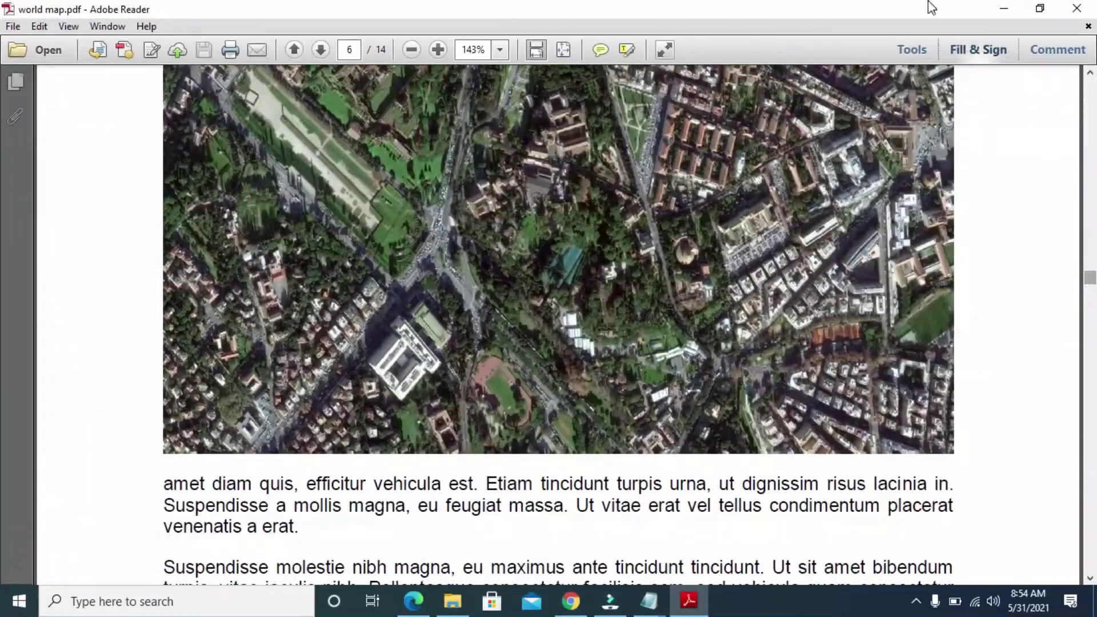
click(997, 6)
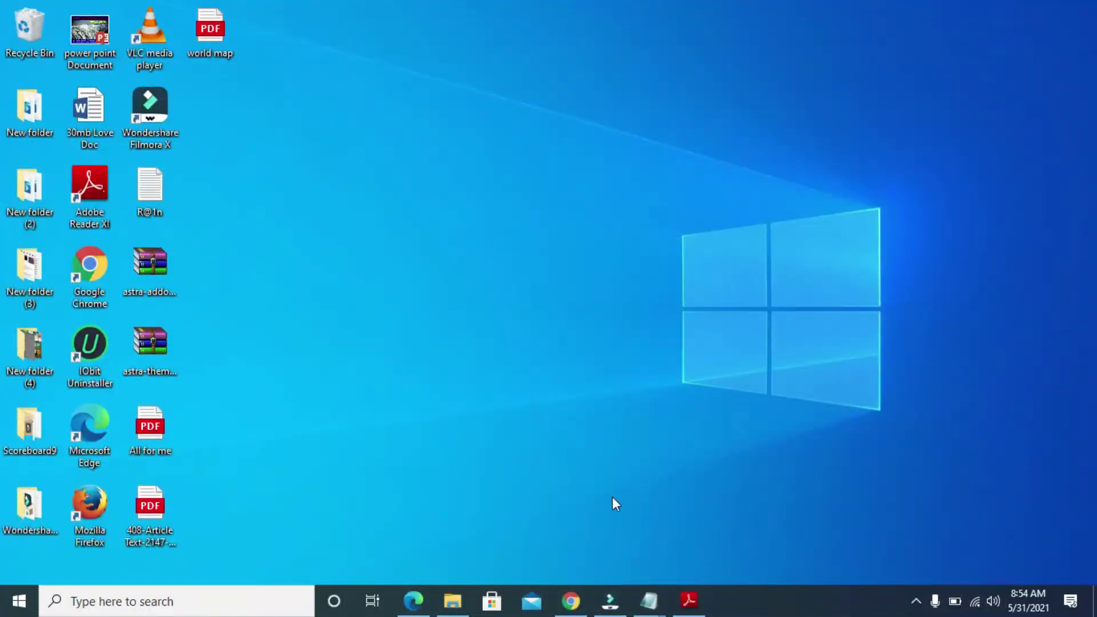
Step: Restore Chrome and go to ilovepdf.com to load the iLovePDF homepage
click(571, 600)
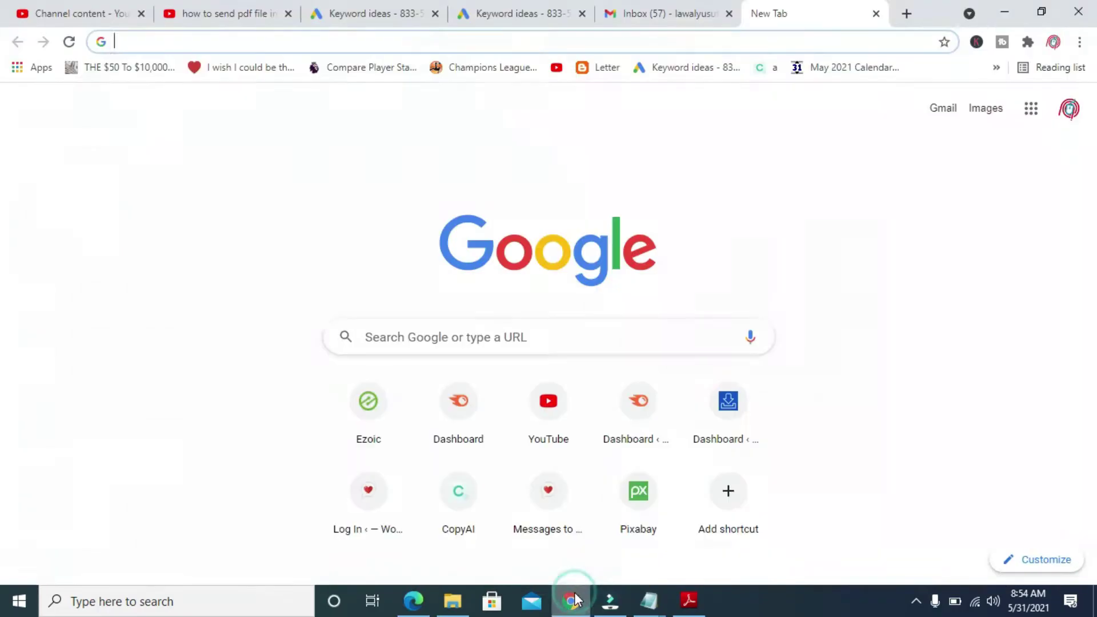
click(783, 47)
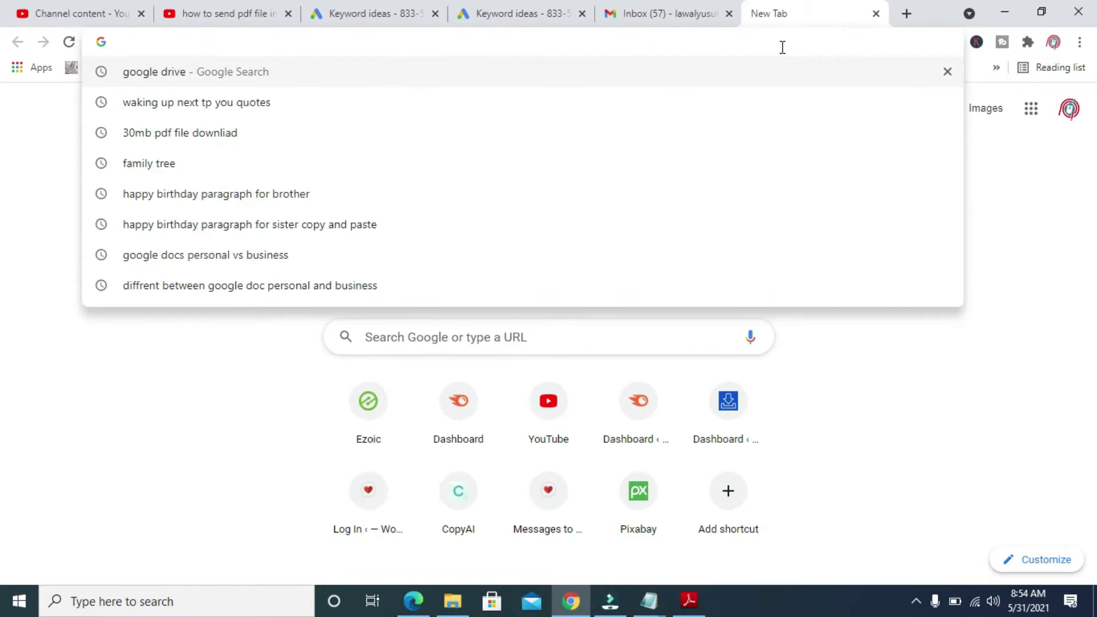
text(ilov)
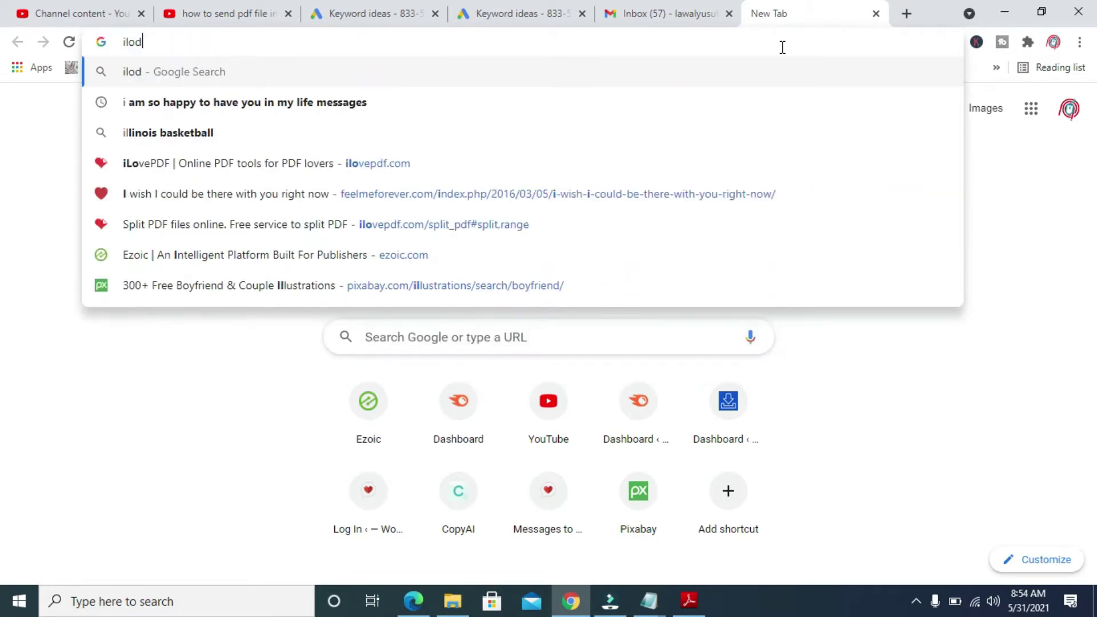
text(e)
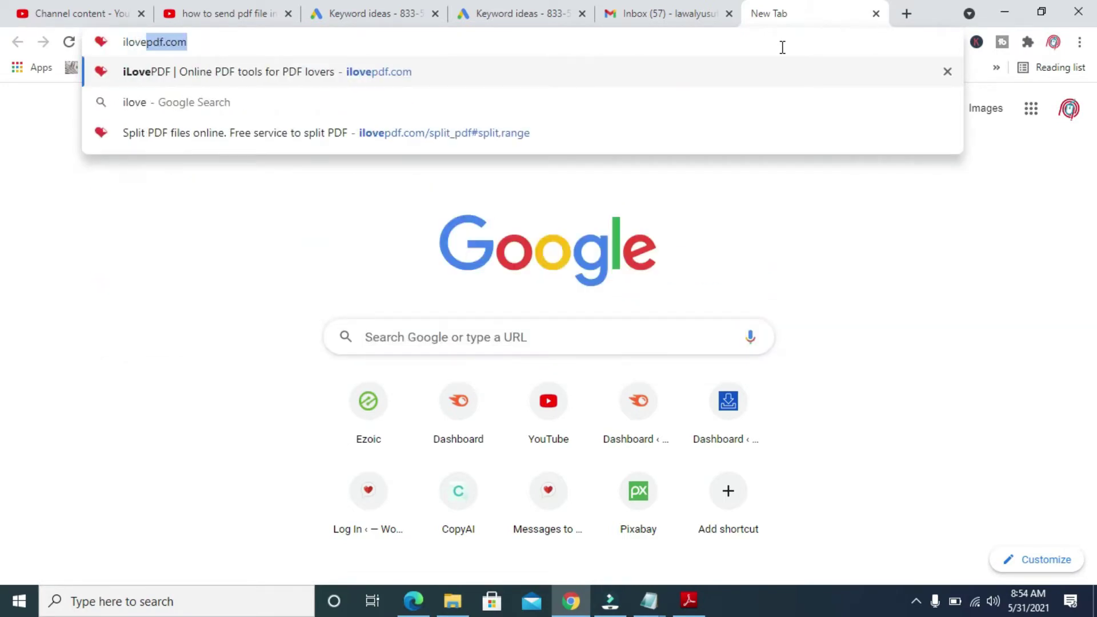
text(pdf)
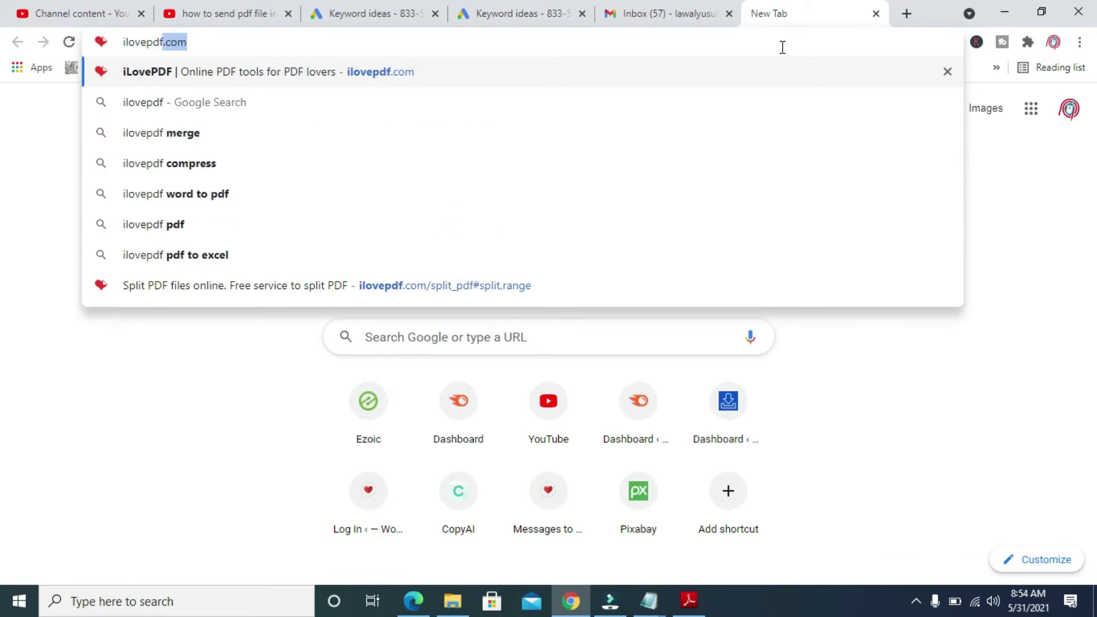
text(.com)
key(Return)
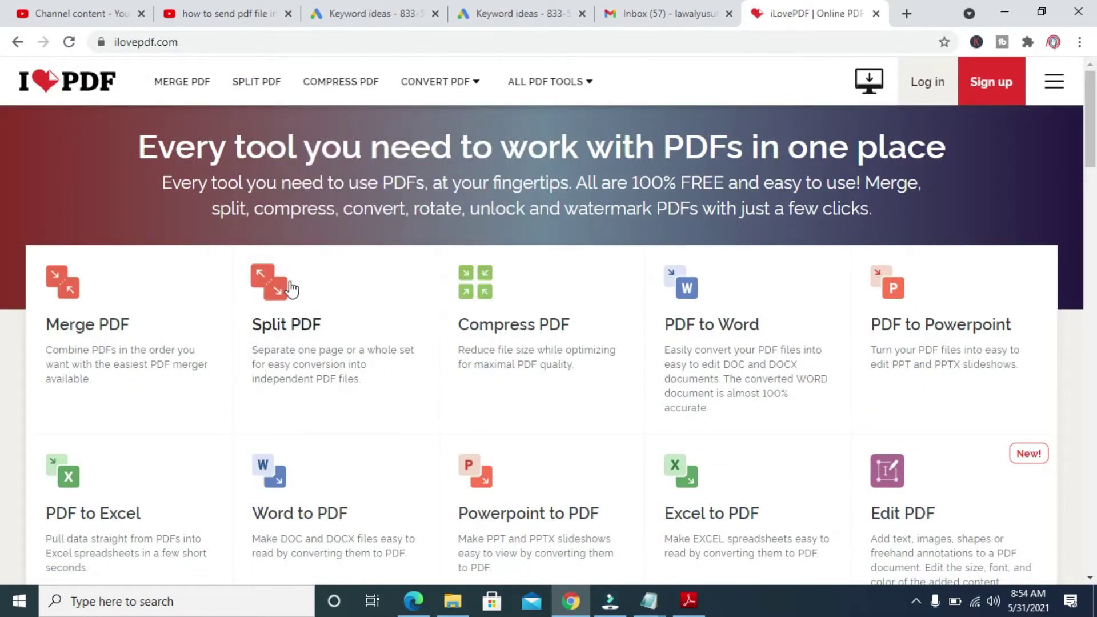
Step: Open the Split PDF tool and upload world map.pdf from the Desktop
click(291, 326)
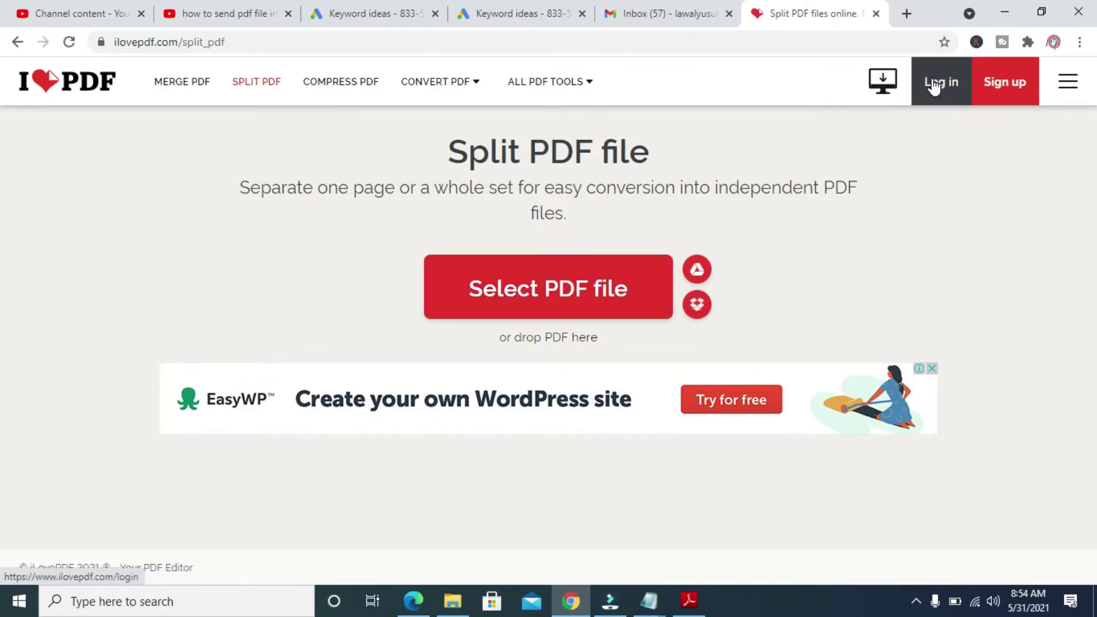
key(super+d)
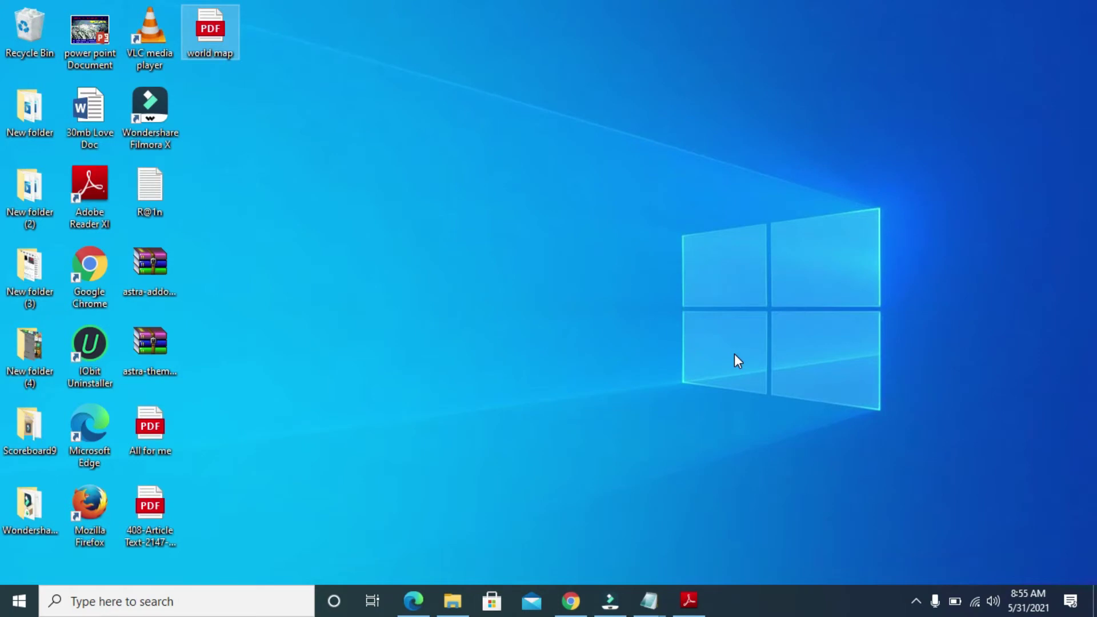
click(570, 600)
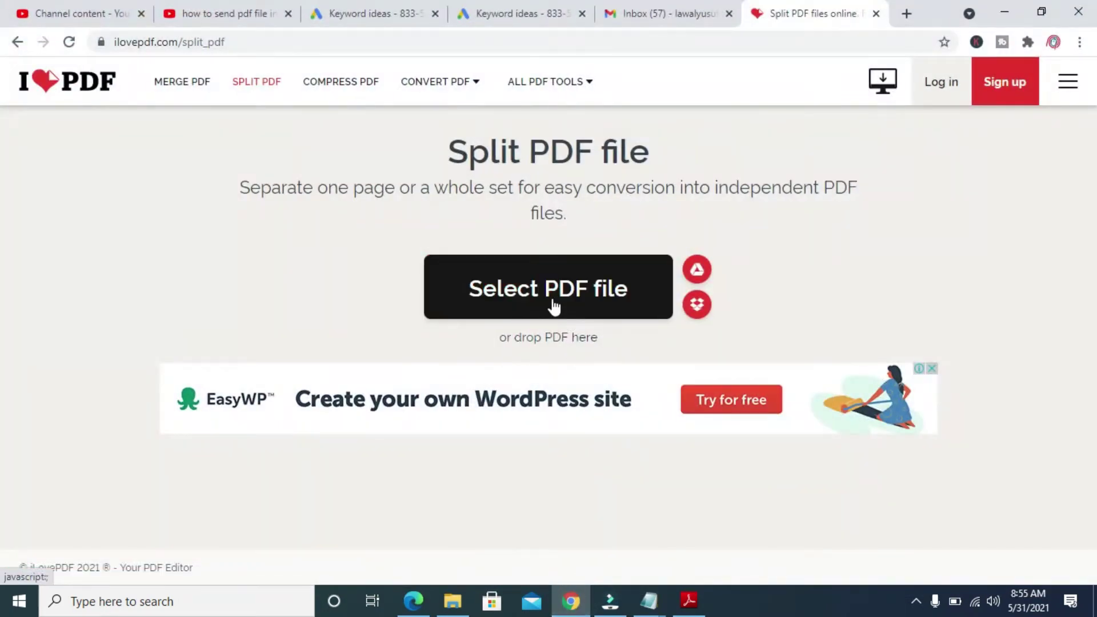
click(552, 299)
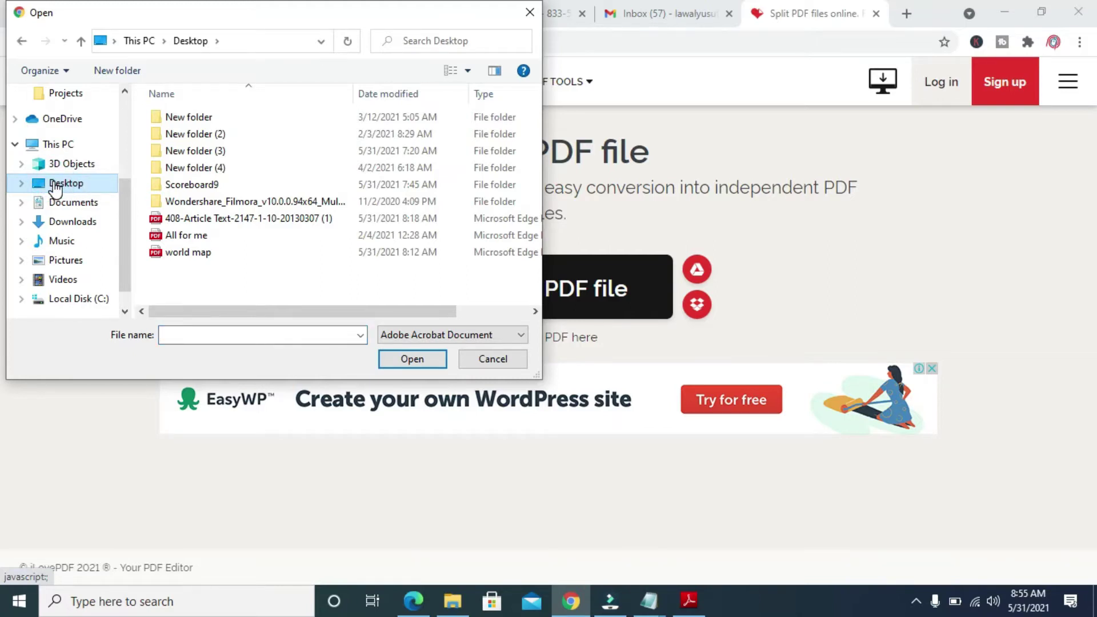
click(205, 257)
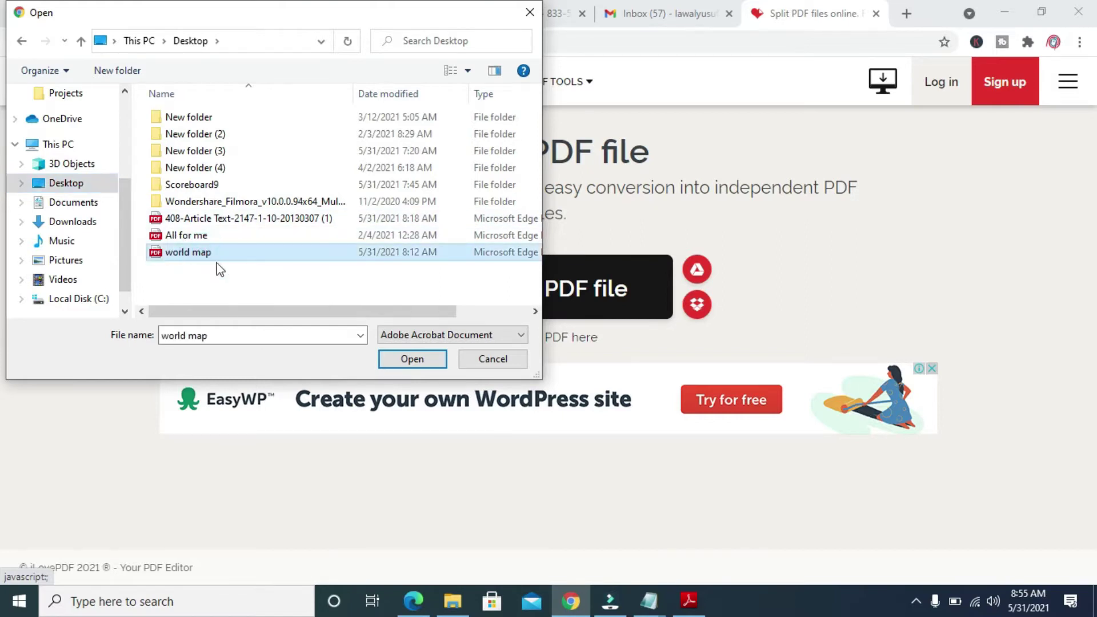
click(412, 361)
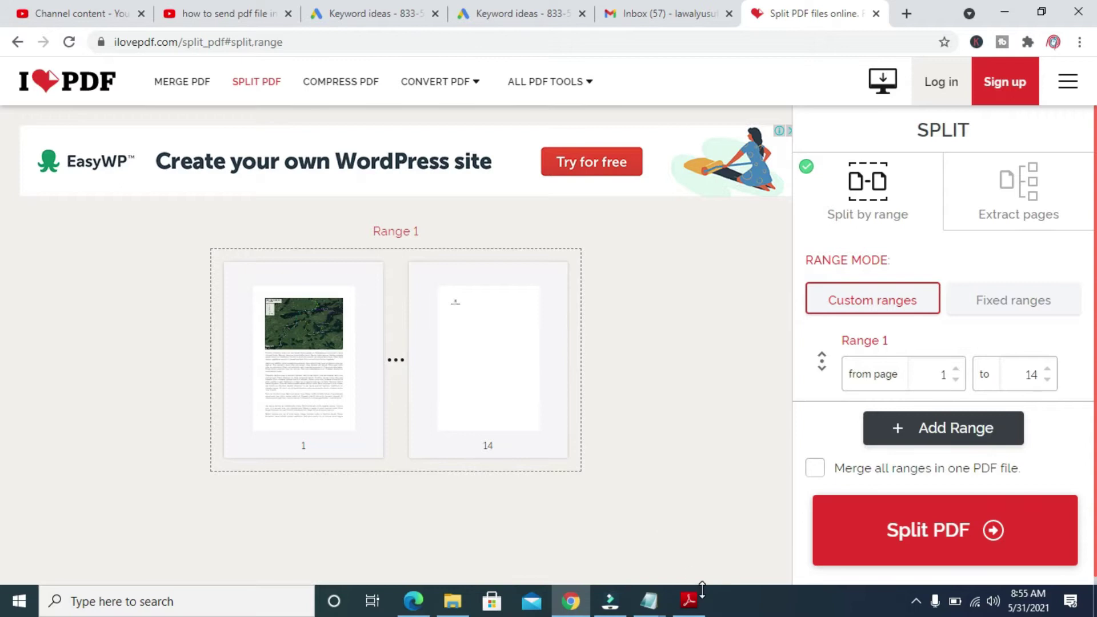
click(689, 600)
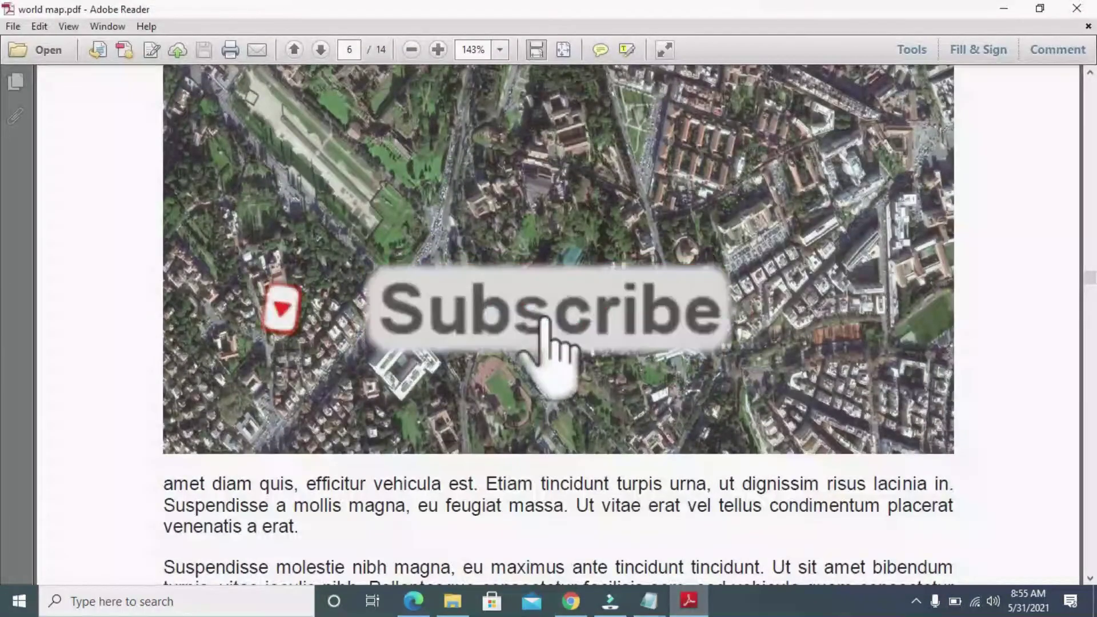
click(352, 49)
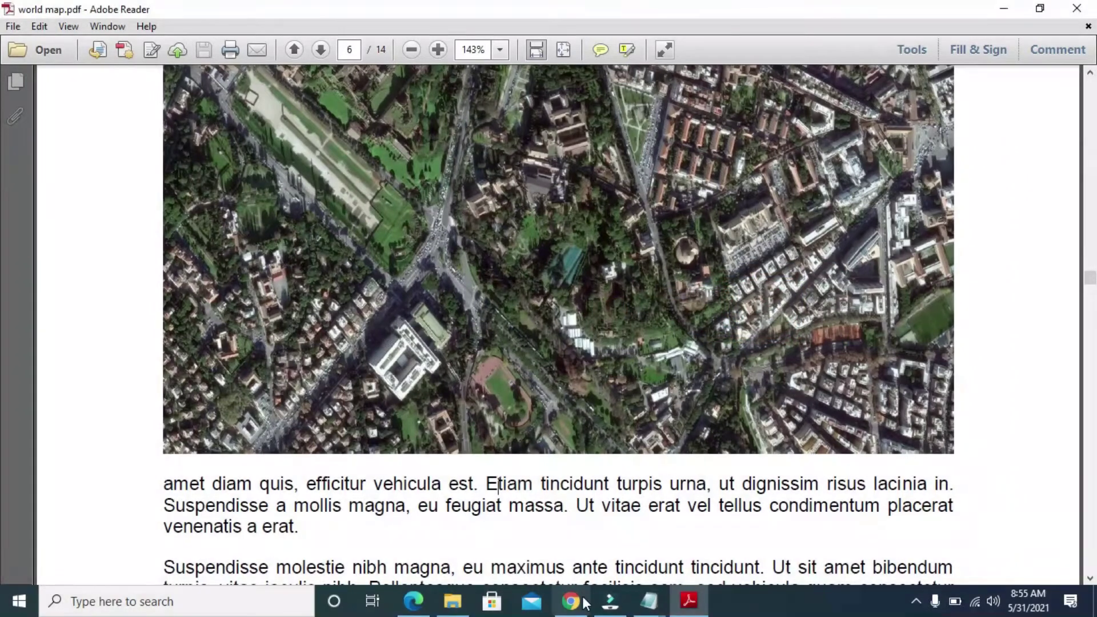
click(572, 601)
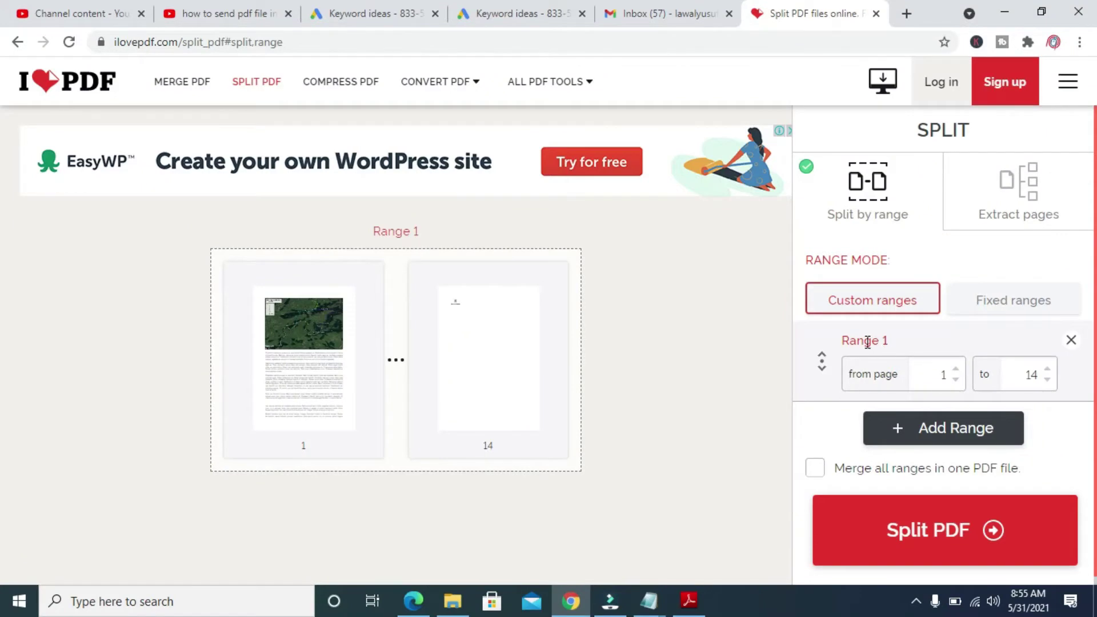
Step: Set the custom range to run from page 6 to page 6 and split the PDF
click(957, 370)
click(957, 369)
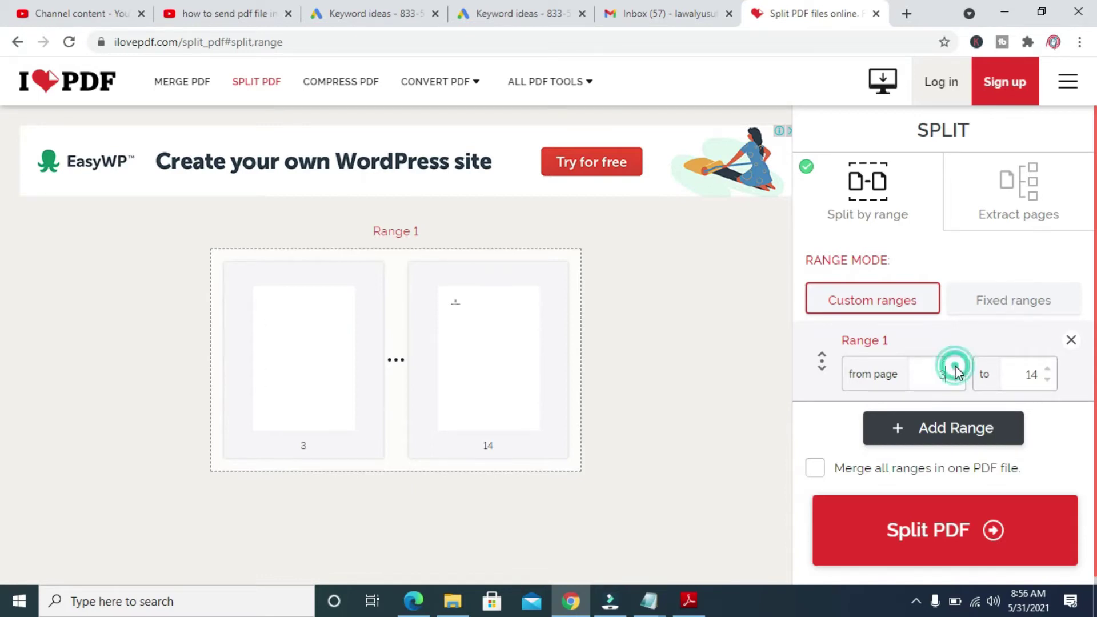
click(957, 370)
click(957, 369)
click(958, 370)
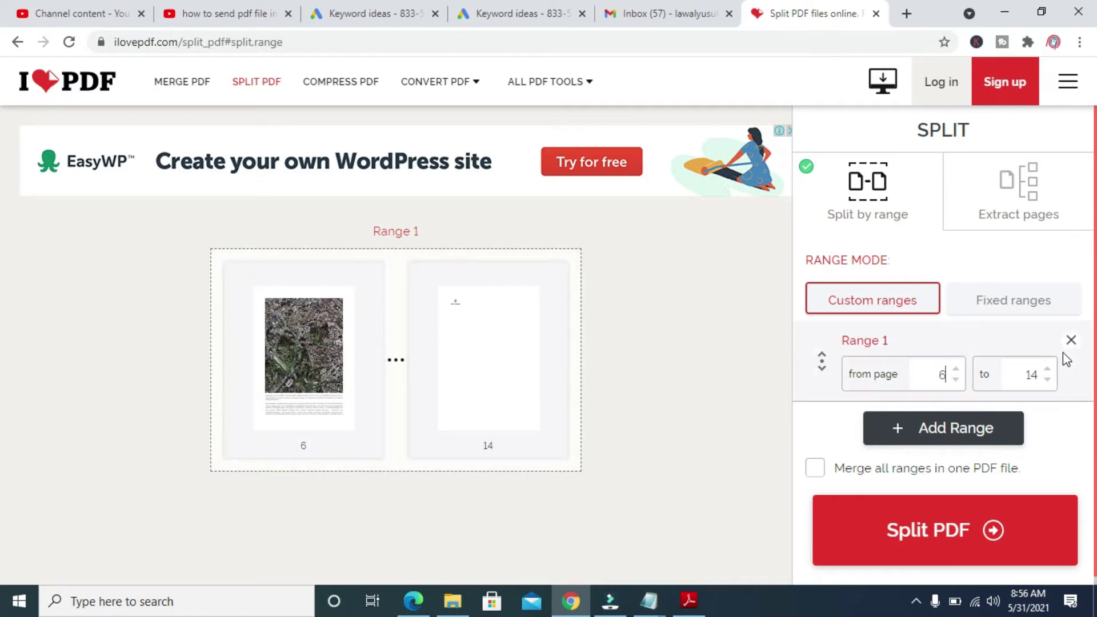
click(1049, 380)
click(1049, 380)
click(1048, 379)
click(1049, 380)
click(1048, 380)
click(1048, 380)
click(1049, 380)
click(1049, 380)
click(1048, 380)
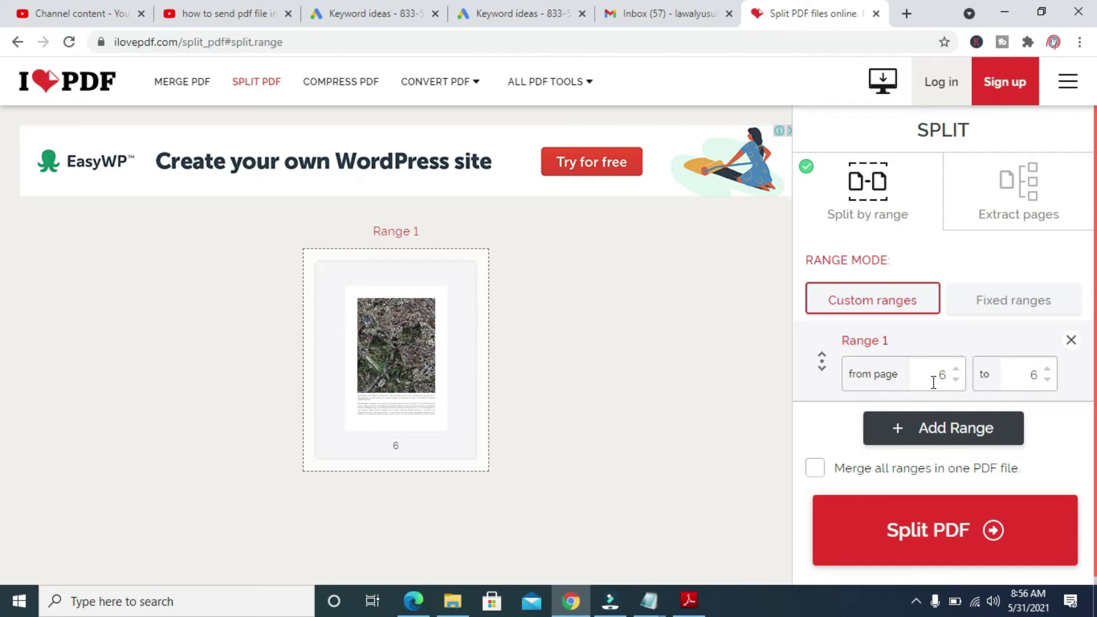
click(949, 531)
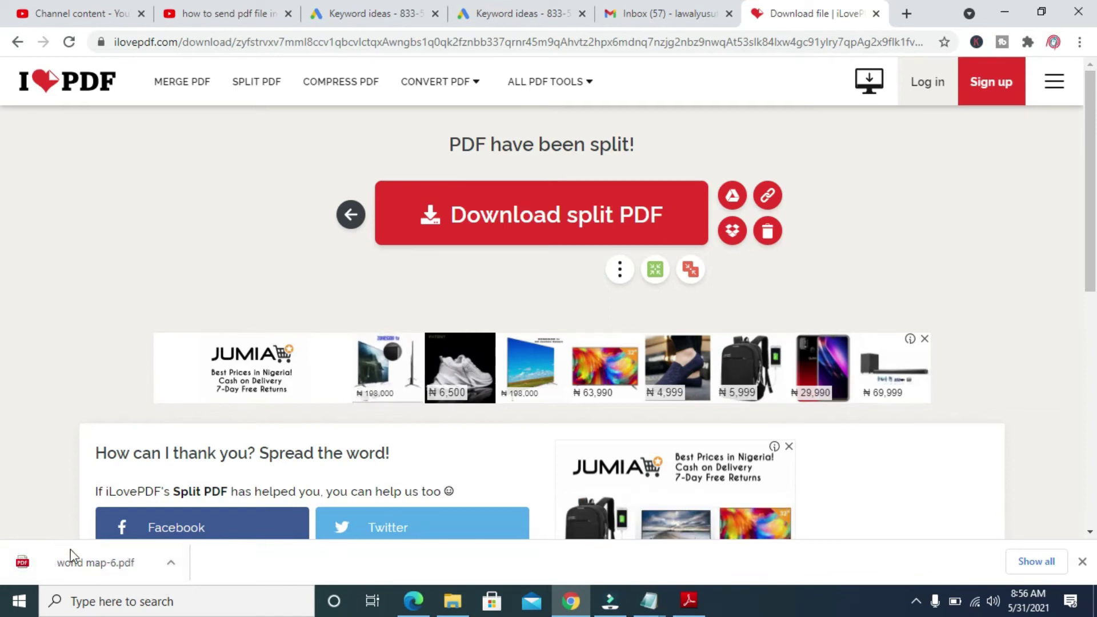
Step: Open the downloaded world map-6.pdf from Chrome's download bar
click(172, 565)
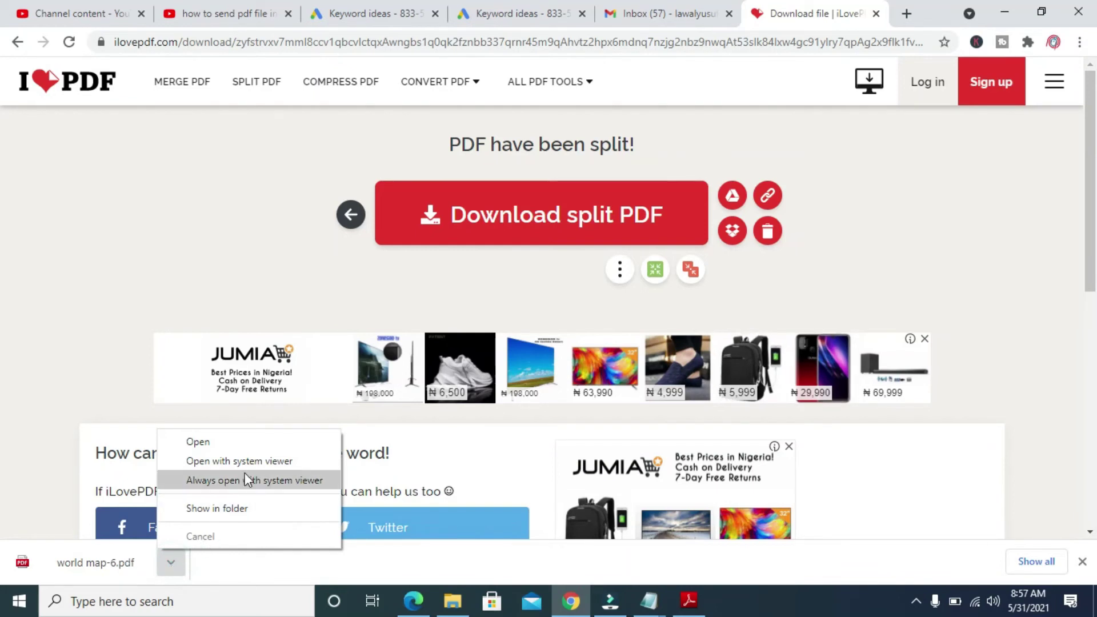
click(242, 442)
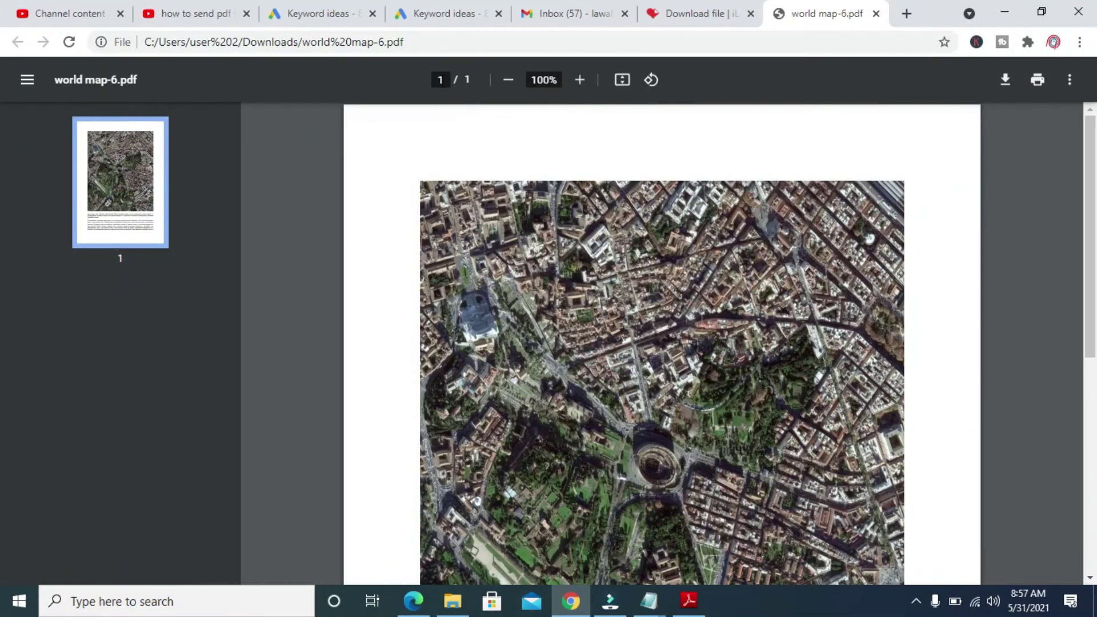
drag(1092, 241, 1078, 282)
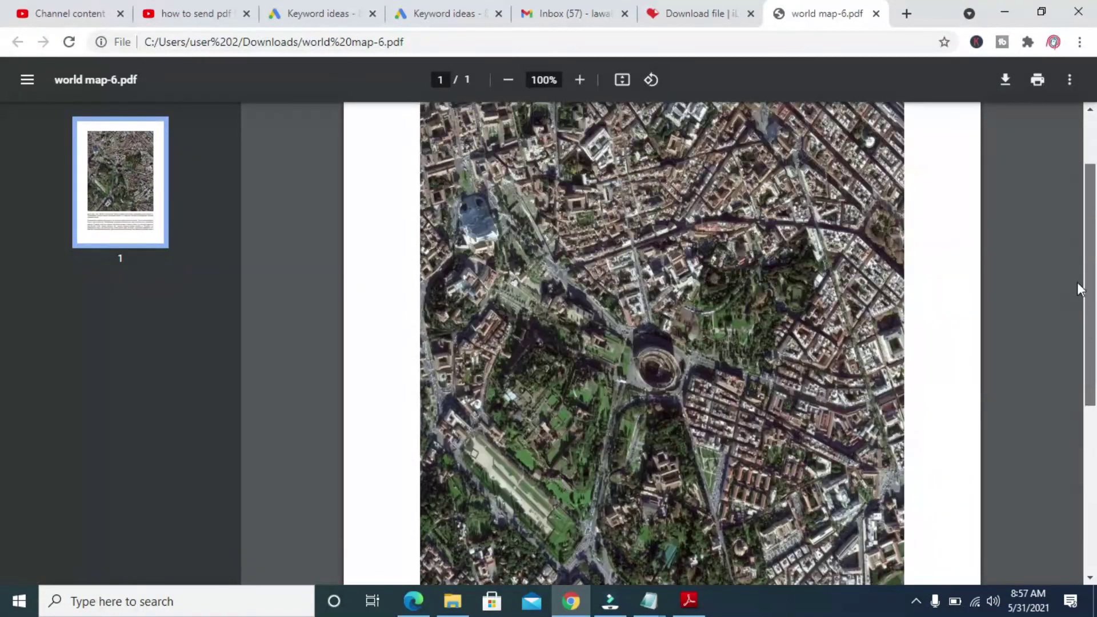
click(692, 601)
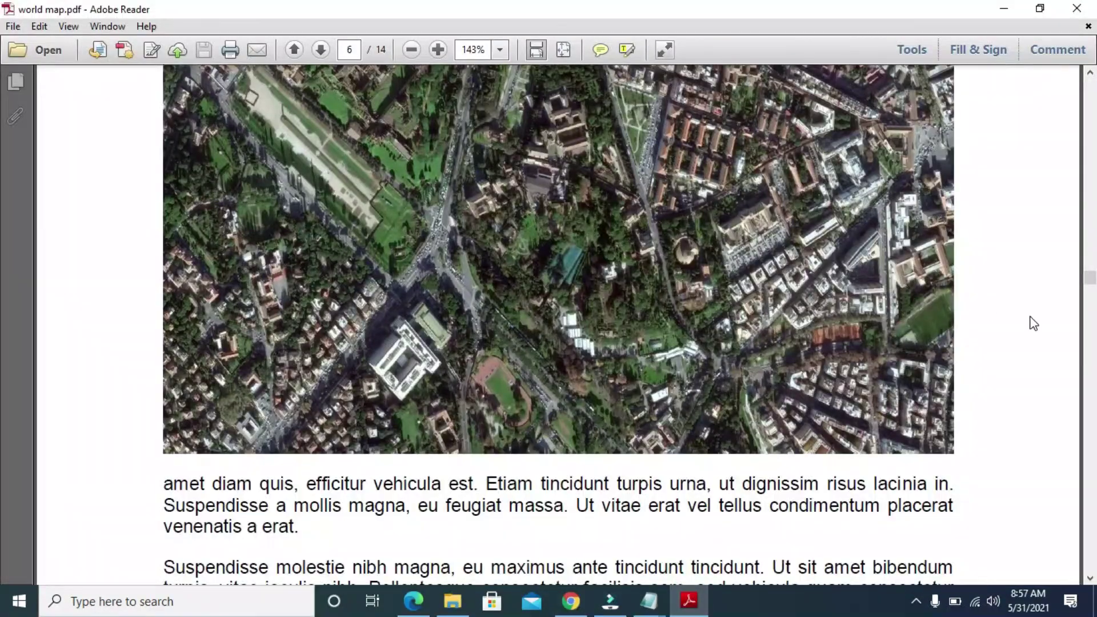
mouse_move(1091, 278)
mouse_down()
mouse_move(1093, 260)
mouse_move(1091, 300)
mouse_move(1091, 281)
mouse_up()
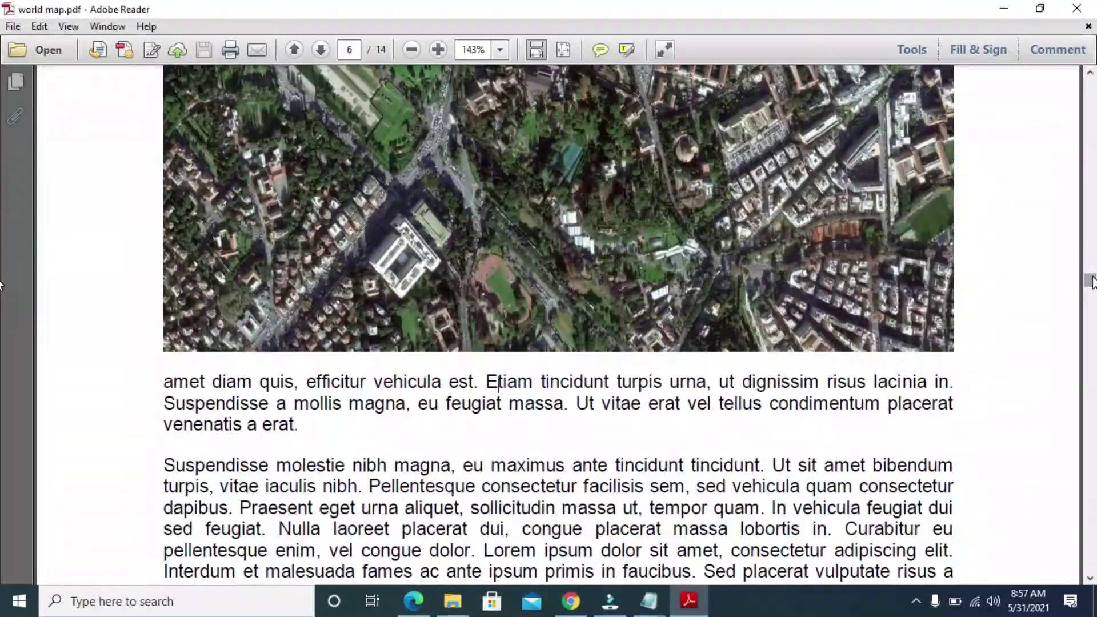
click(572, 601)
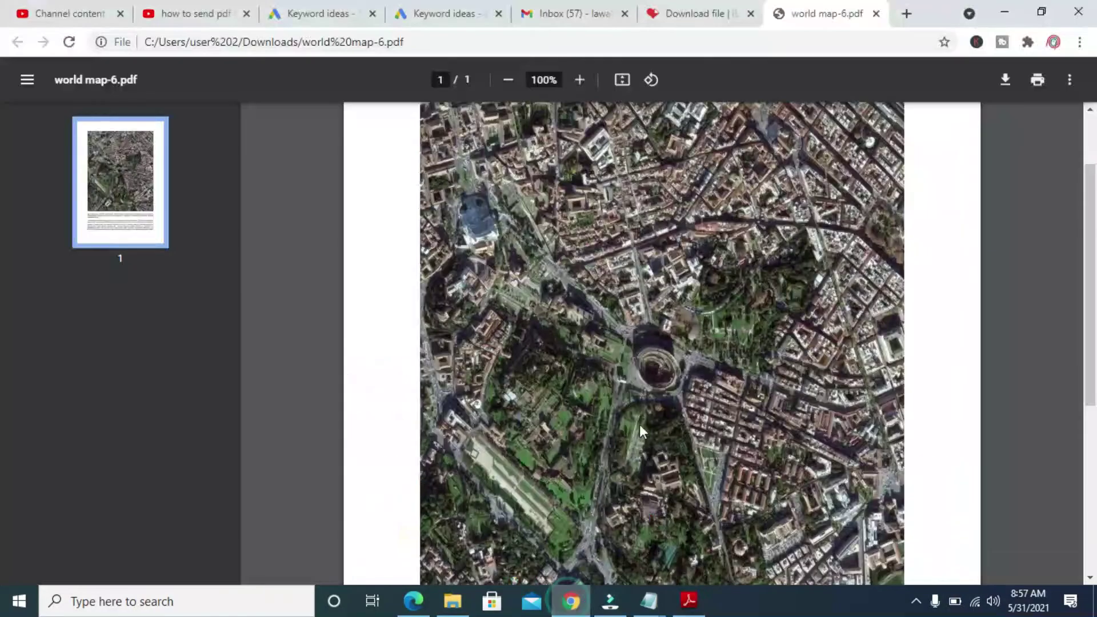
drag(1092, 172, 1085, 107)
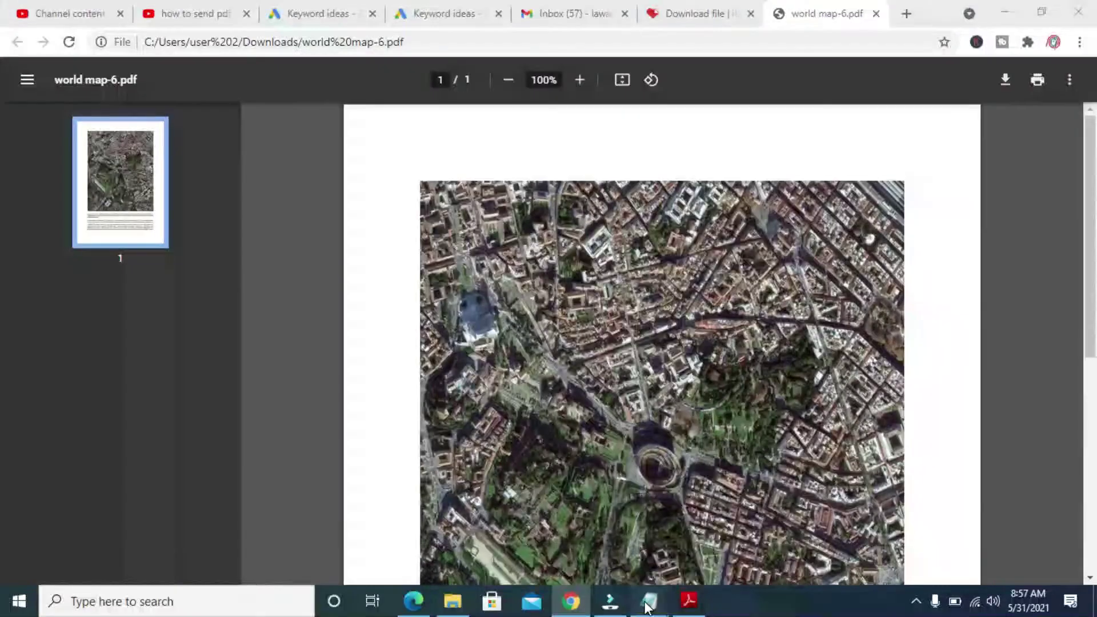
Step: Restore the Untitled - Notepad window from its taskbar preview
mouse_move(647, 599)
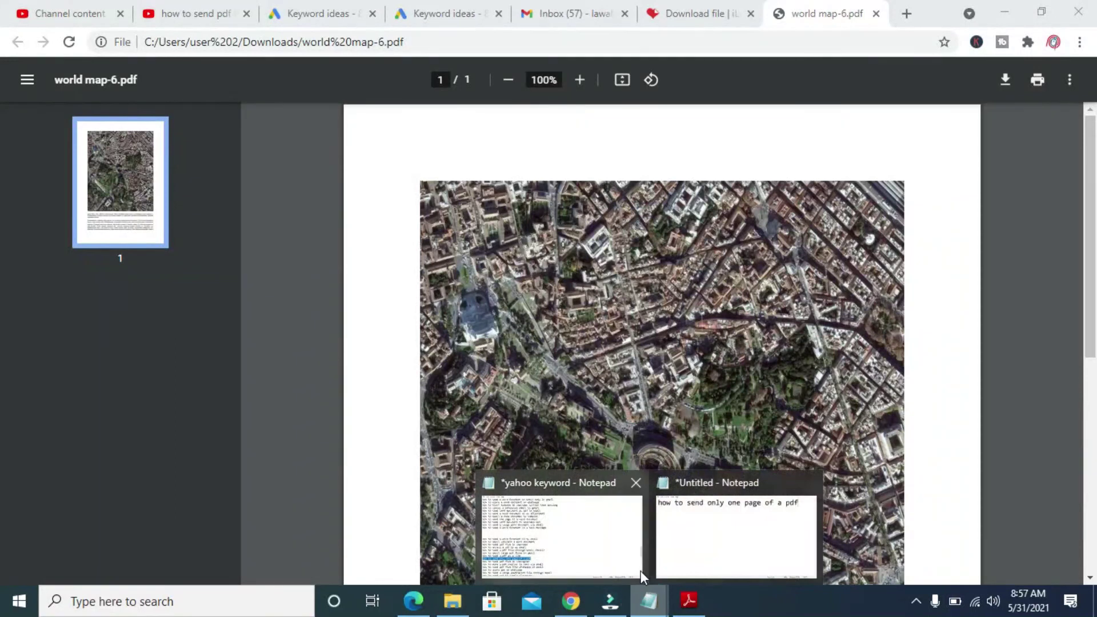
click(699, 541)
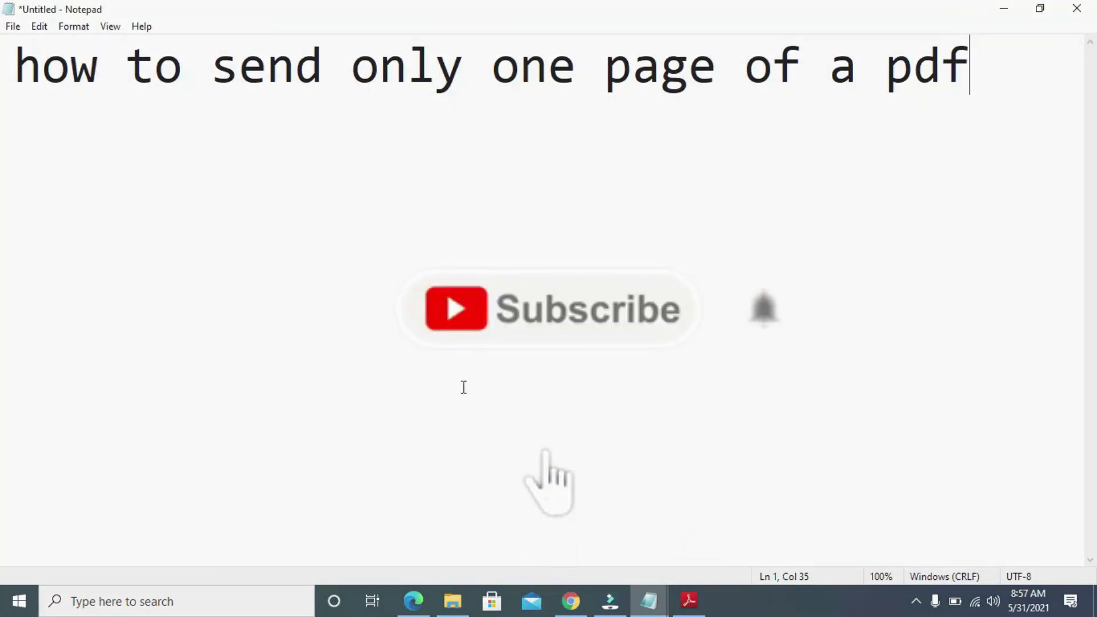